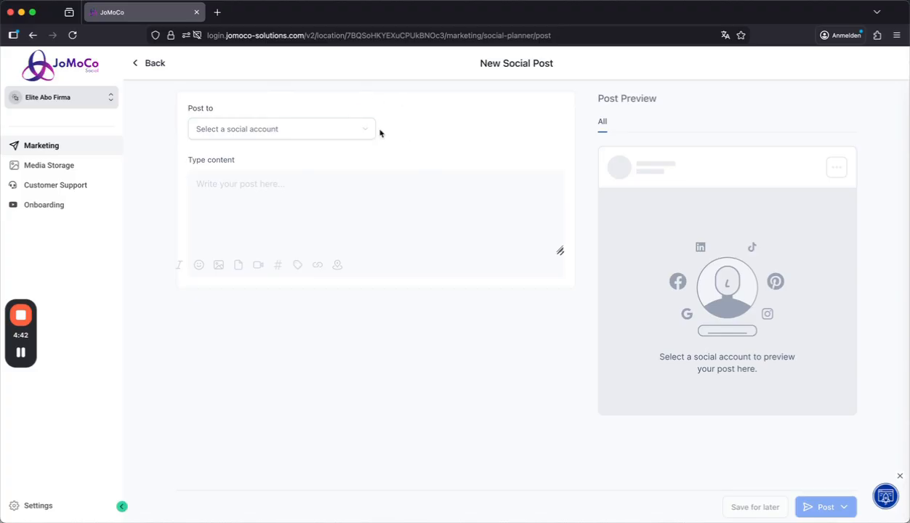
# Select the jomocosolutions Instagram account as the posting target and write "Test" as the post content.
pyautogui.click(351, 132)
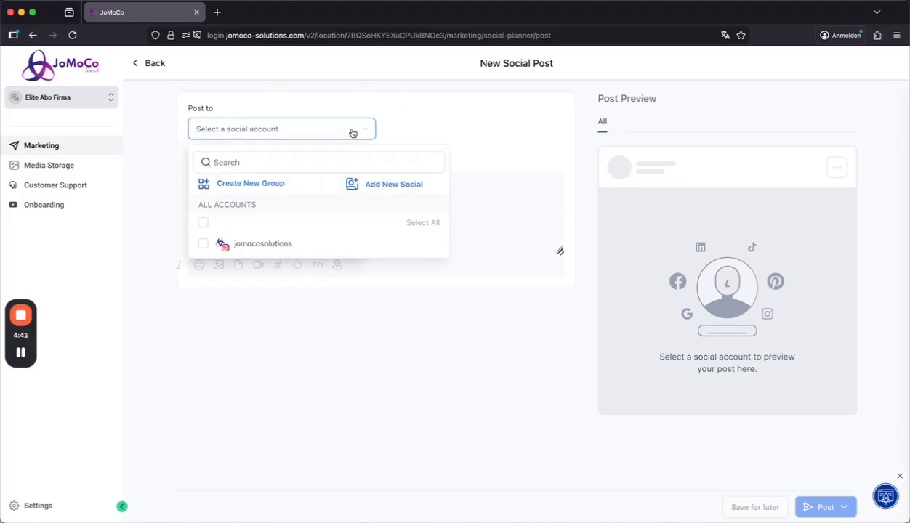
pyautogui.click(203, 246)
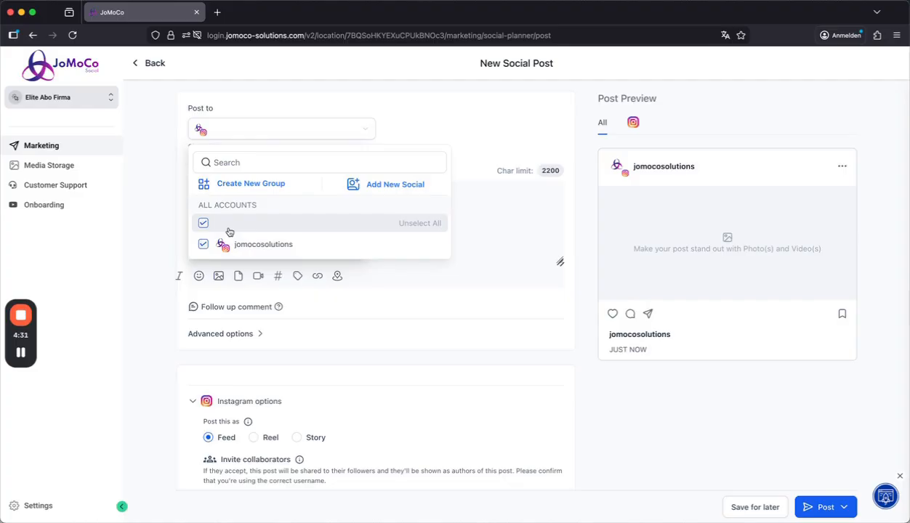
pyautogui.click(171, 224)
pyautogui.write('Test')
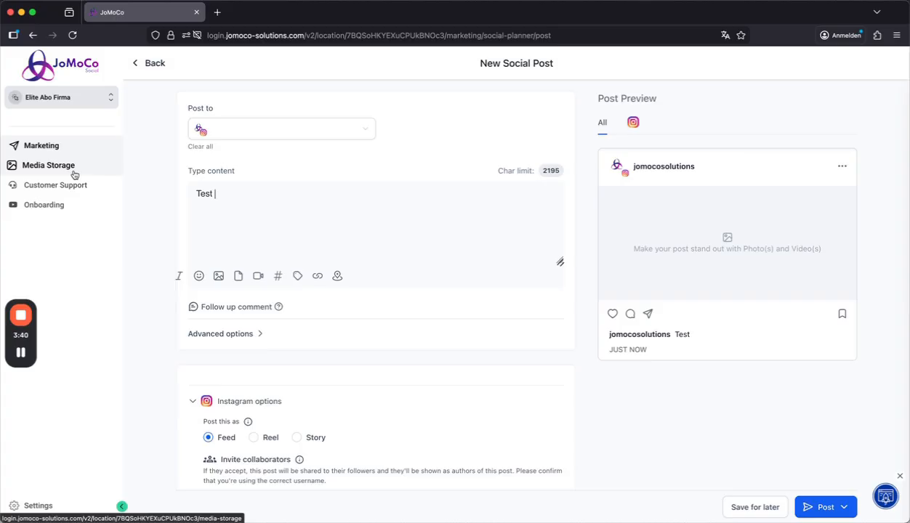
# Attach the JoMoCo image "Dein All-in-One Posting Tool" from the media storage to the post.
pyautogui.click(217, 277)
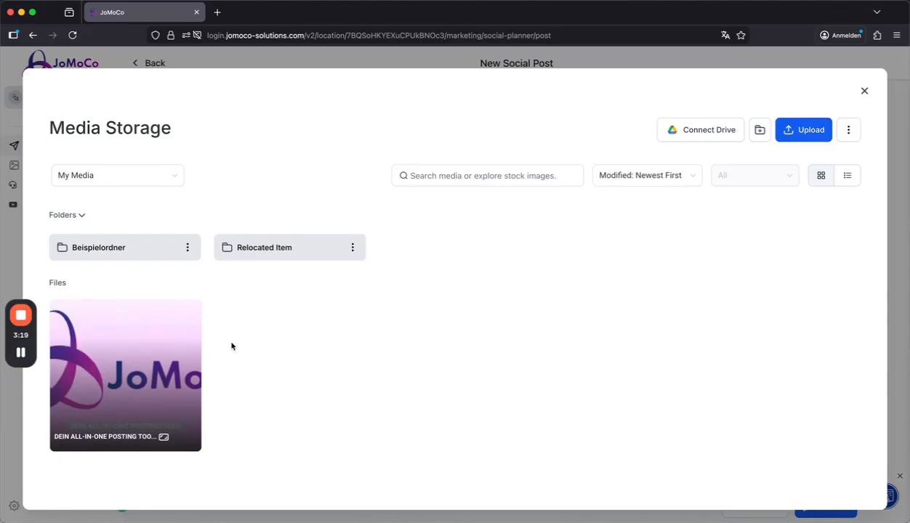
pyautogui.moveTo(154, 346)
pyautogui.click(137, 371)
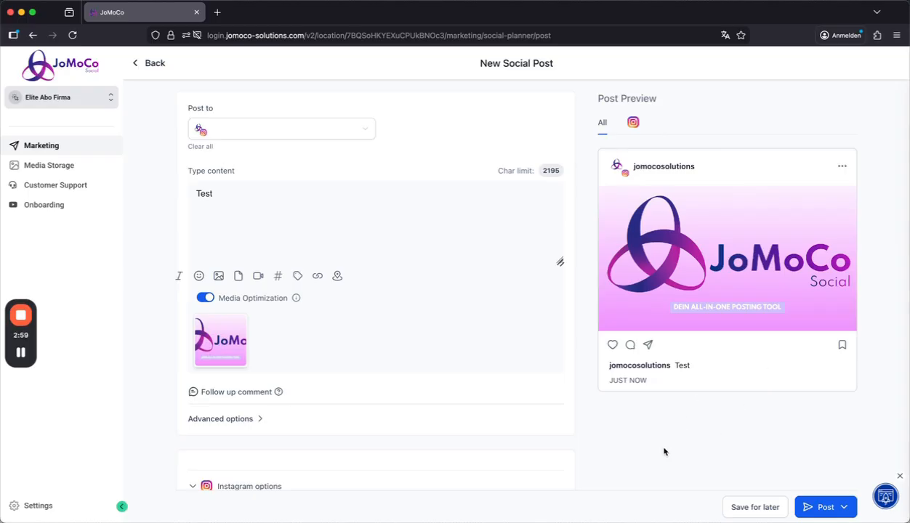
# Add a follow-up comment with the text "Test" to the post.
pyautogui.scroll(-5, 398, 367)
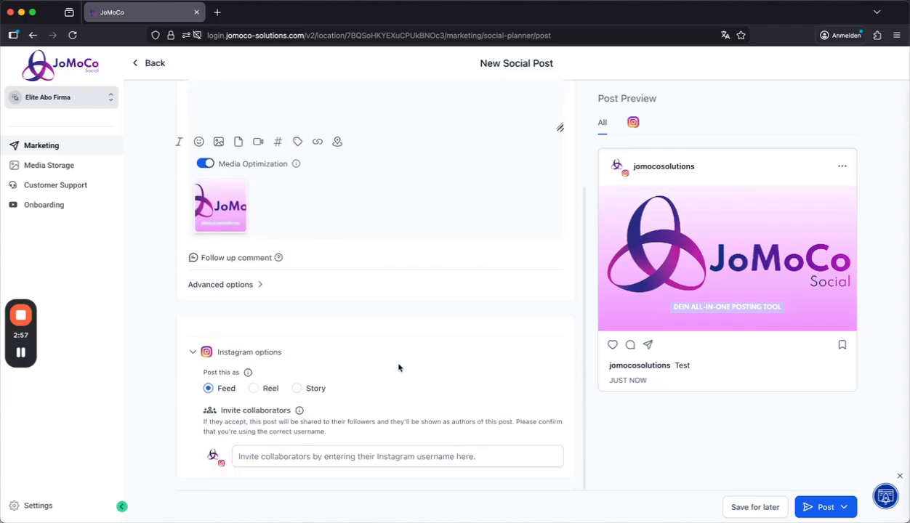
pyautogui.click(246, 263)
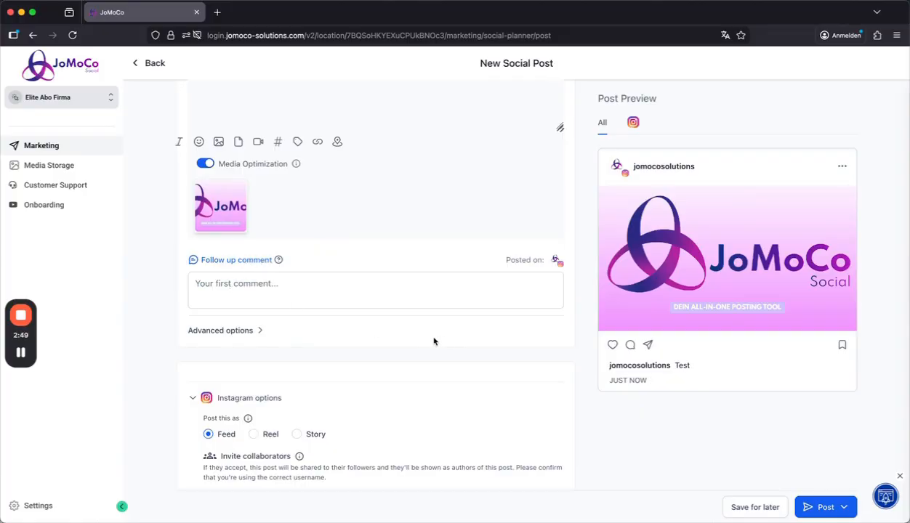
pyautogui.click(266, 283)
pyautogui.write('Test')
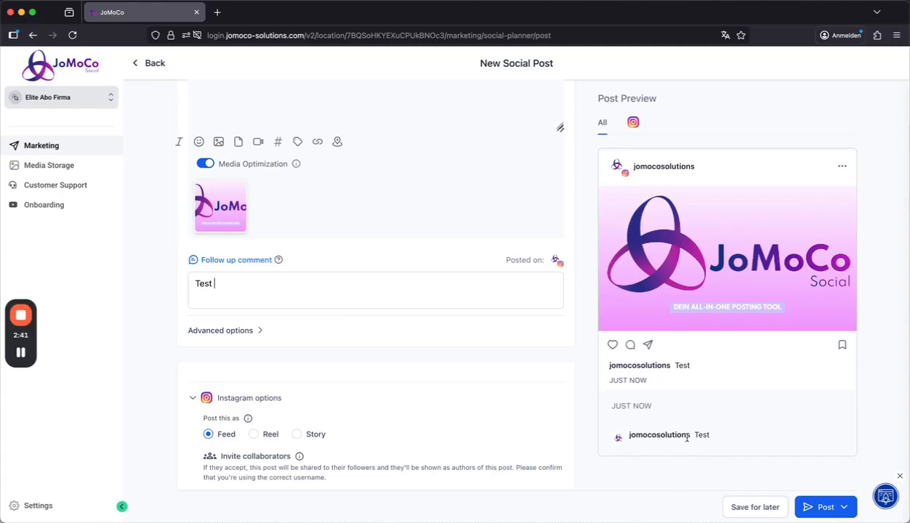
# In the advanced options, create a new post category named "Test Kategorie" with the bright blue second color.
pyautogui.click(240, 332)
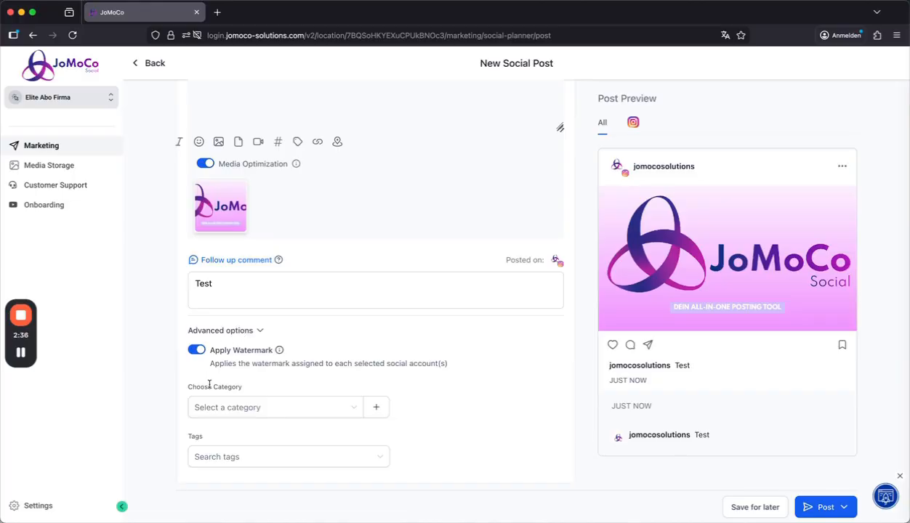
pyautogui.scroll(-1, 205, 374)
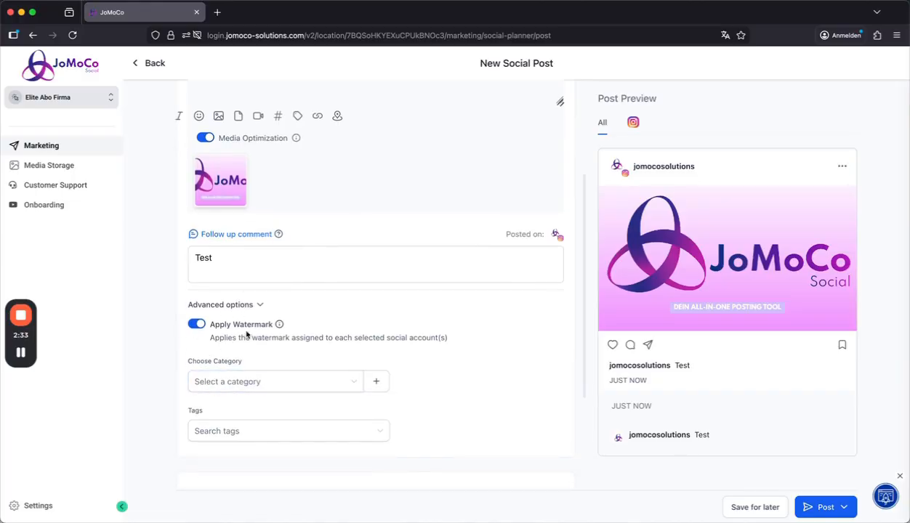
pyautogui.moveTo(283, 326)
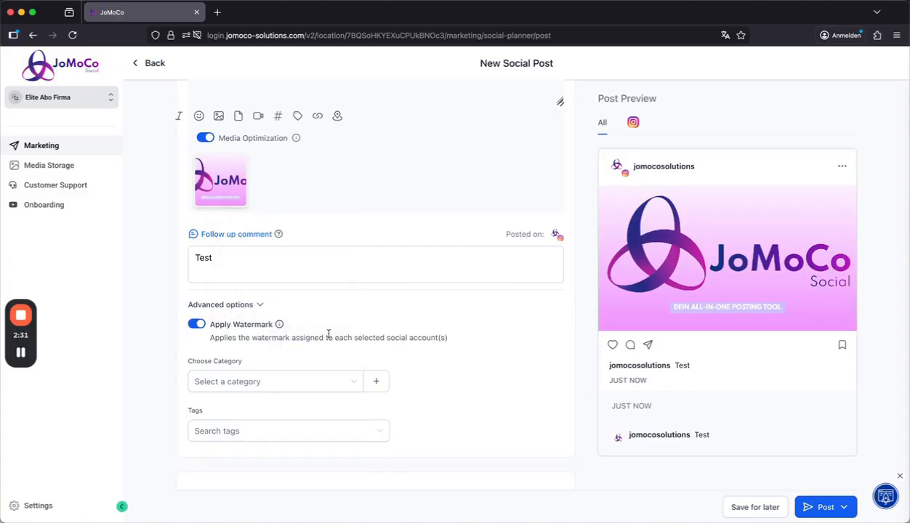
pyautogui.click(374, 381)
pyautogui.click(375, 276)
pyautogui.write('Test Kategorie')
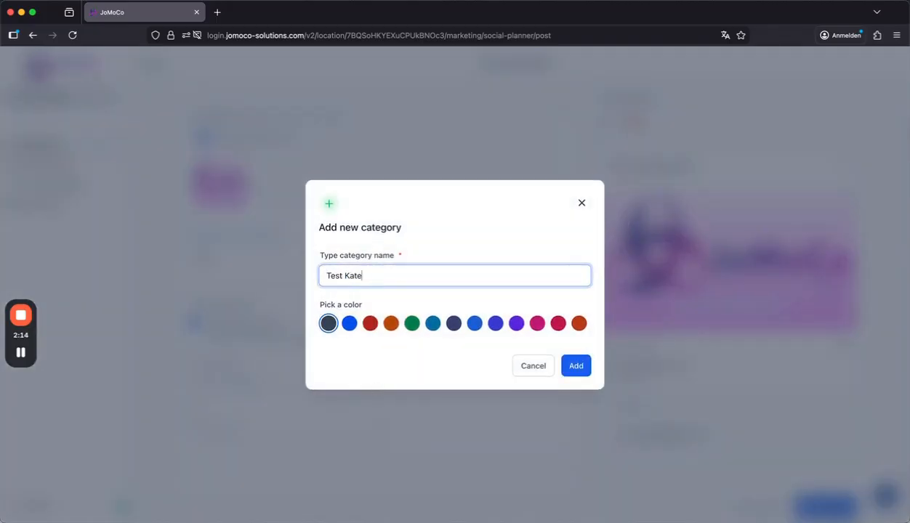
pyautogui.click(349, 323)
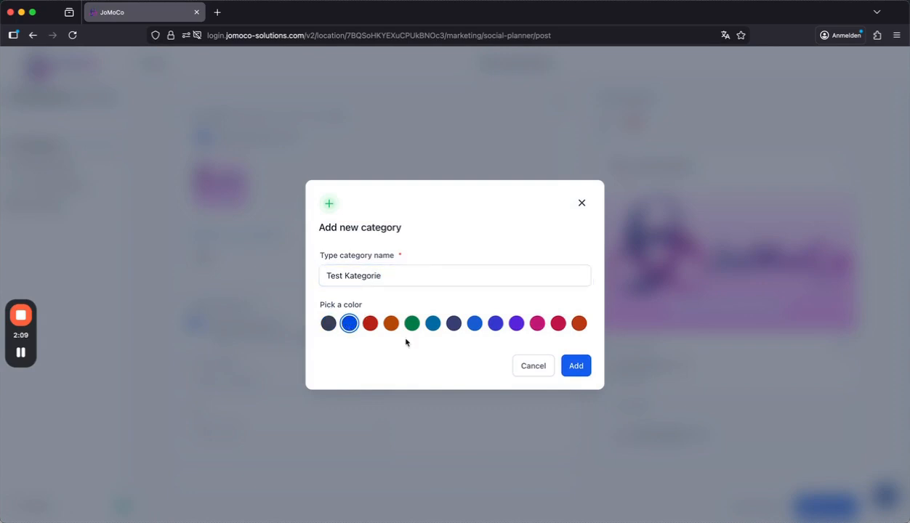
pyautogui.click(574, 365)
# Preview the post as an Instagram Story and set its type back to Feed.
pyautogui.scroll(-5, 488, 401)
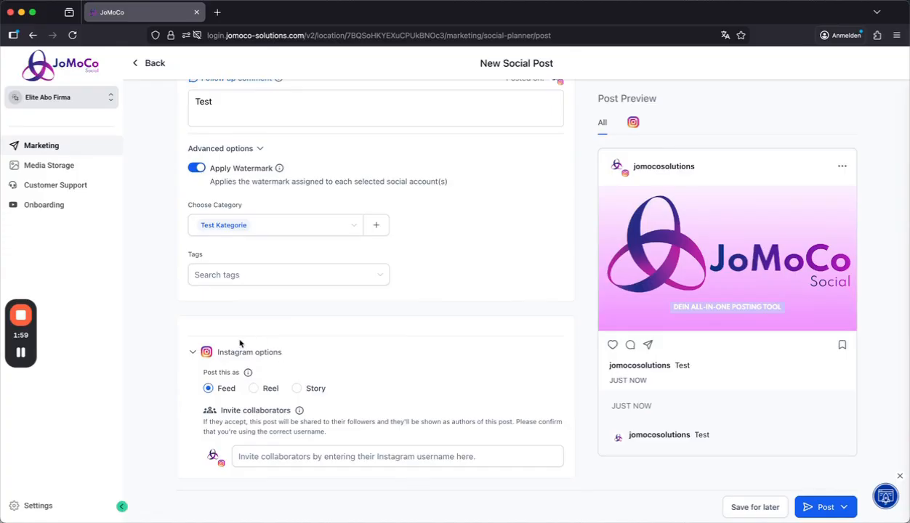
pyautogui.click(253, 388)
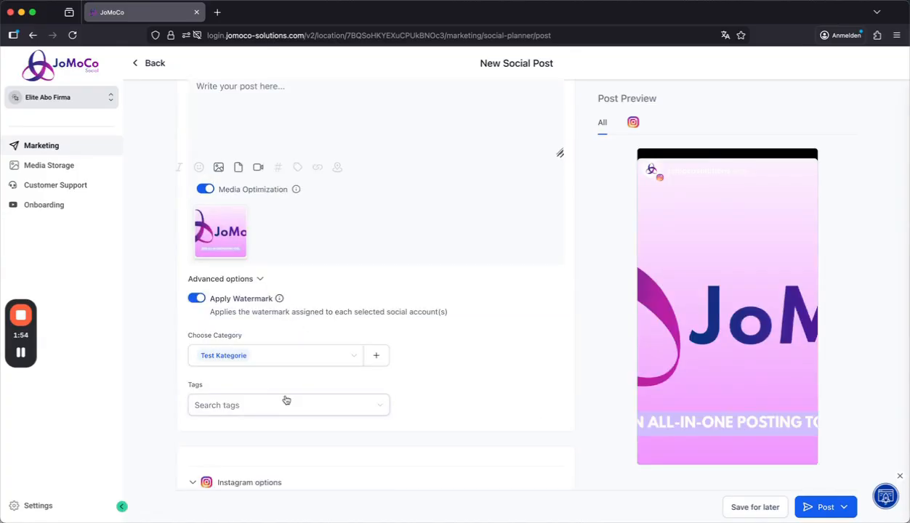
pyautogui.scroll(-3, 298, 395)
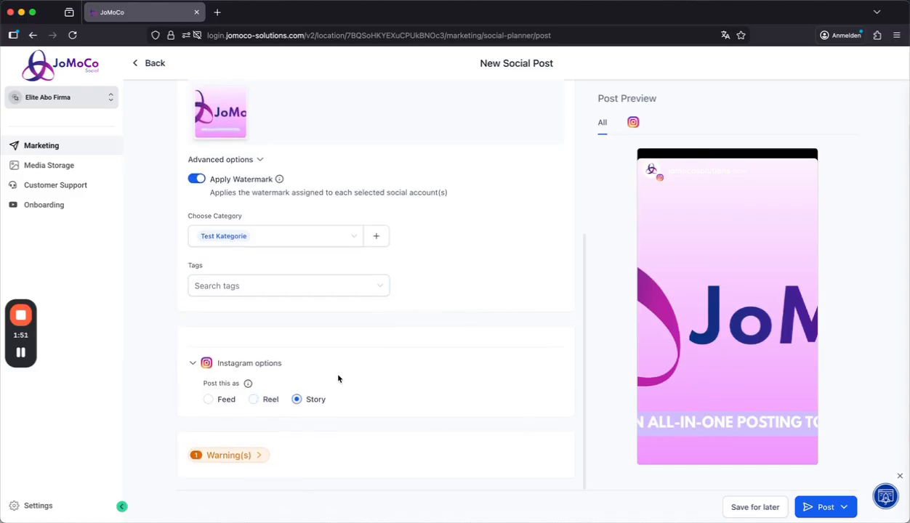
pyautogui.click(210, 399)
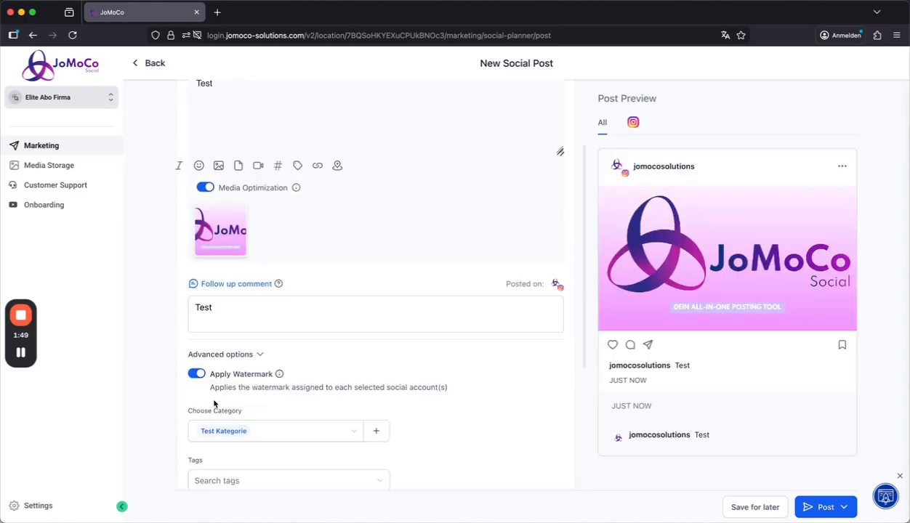
pyautogui.scroll(-5, 315, 372)
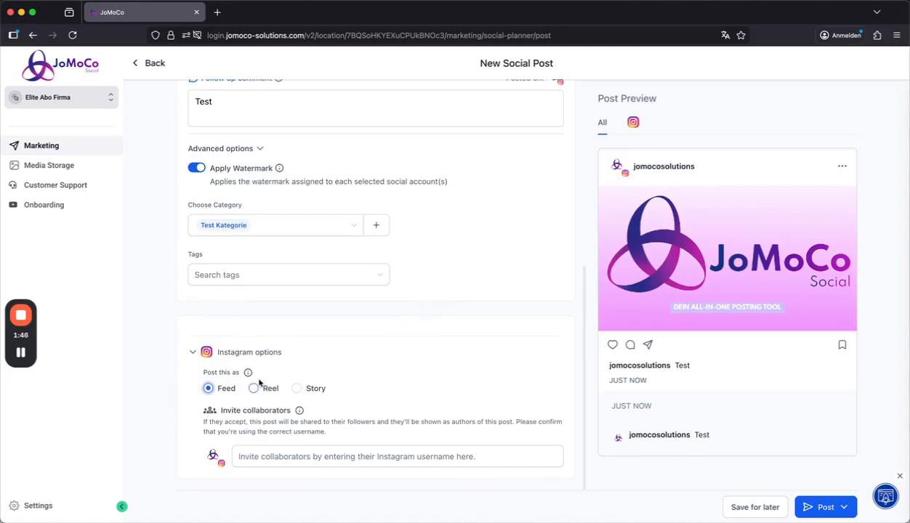
# Append the saved hashtag "viral" to the post content.
pyautogui.scroll(10, 209, 393)
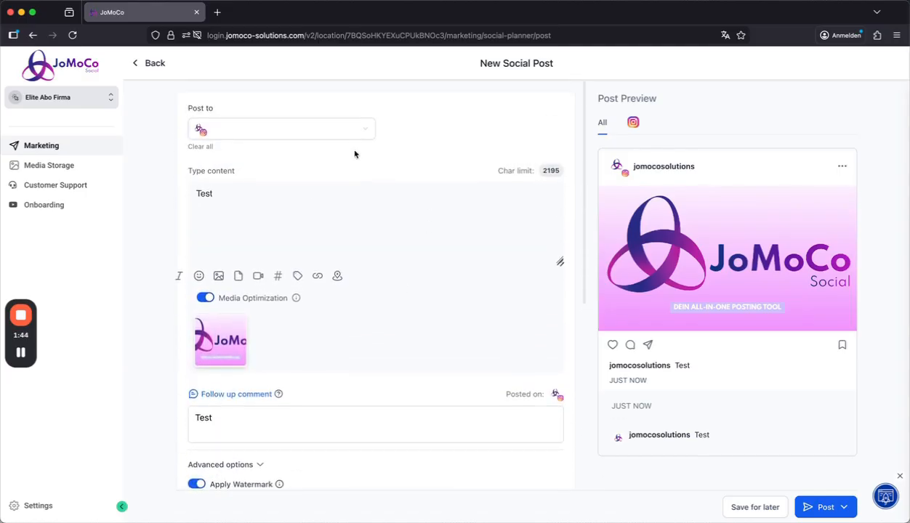
pyautogui.click(277, 281)
pyautogui.click(437, 221)
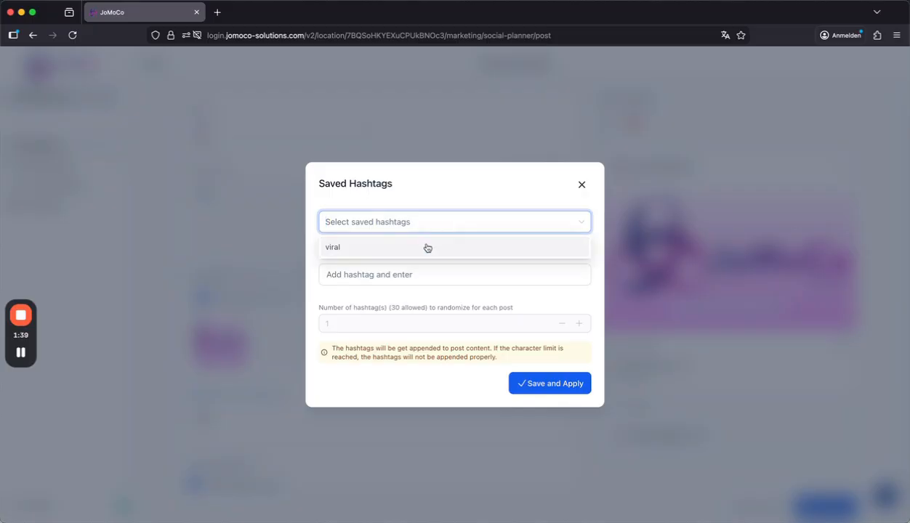
pyautogui.click(361, 247)
pyautogui.click(573, 399)
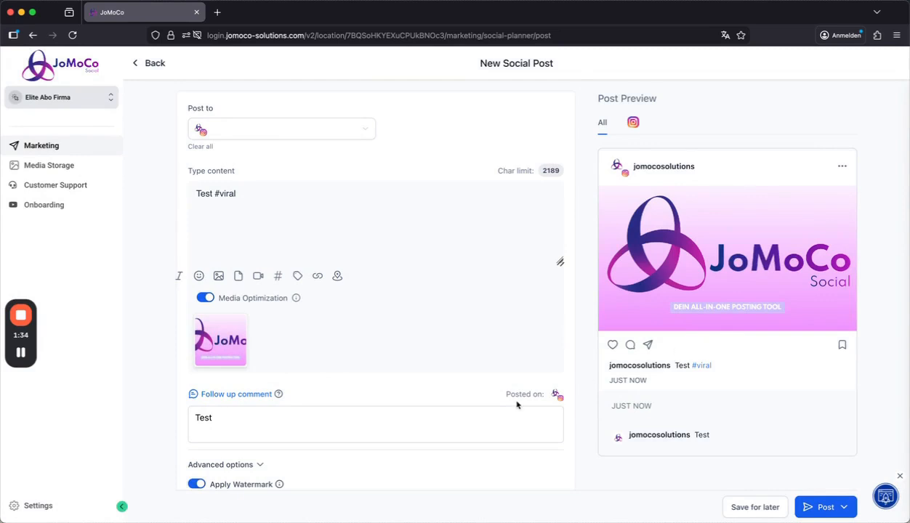
# Schedule the post for 14 January 2026.
pyautogui.scroll(-5, 518, 404)
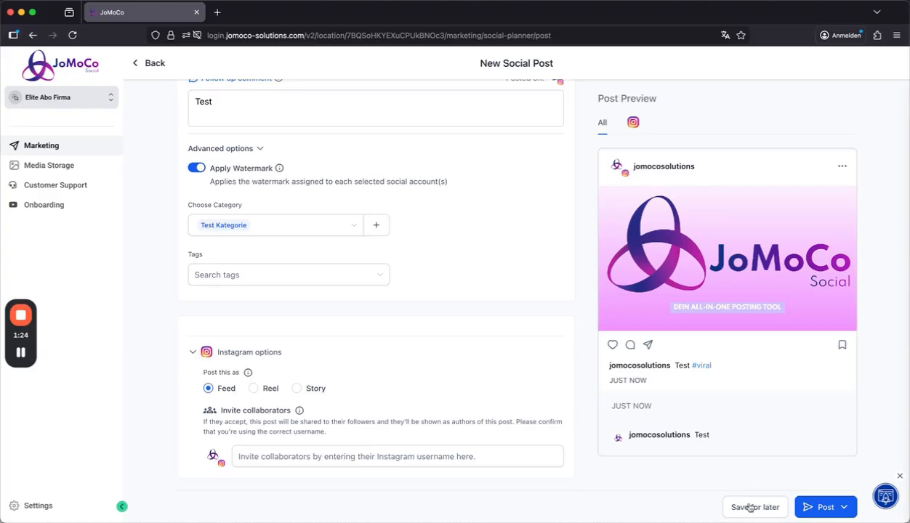
pyautogui.click(844, 509)
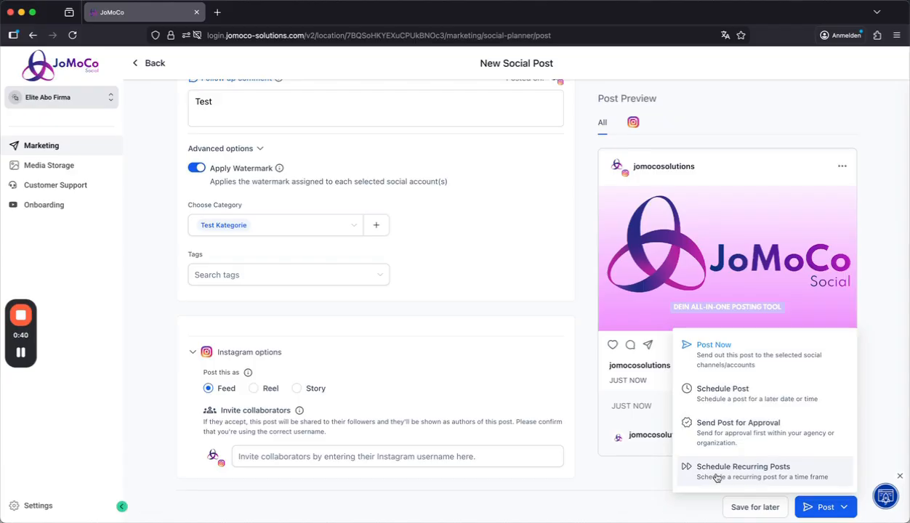
pyautogui.click(708, 392)
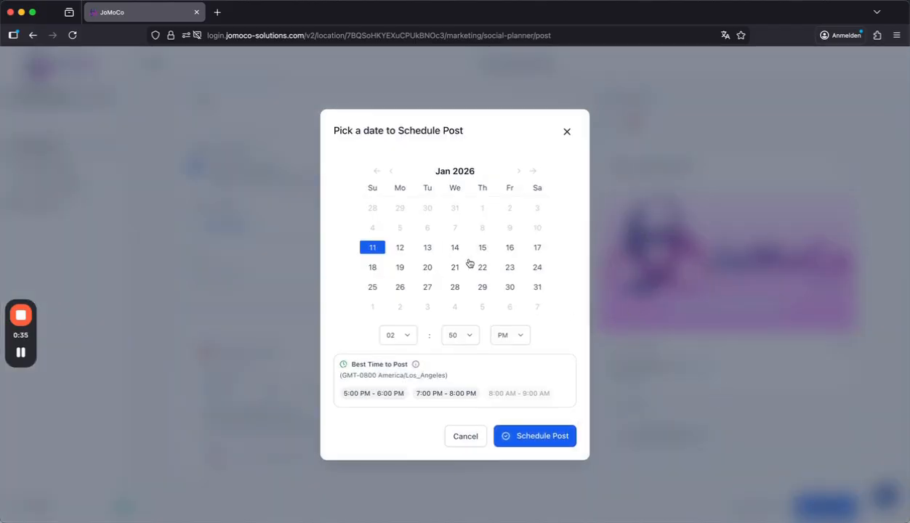
pyautogui.click(456, 248)
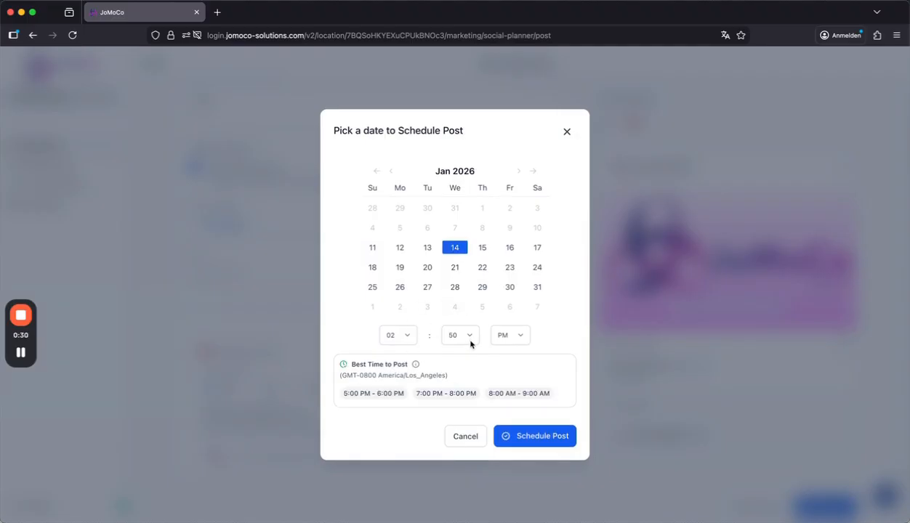
pyautogui.click(518, 438)
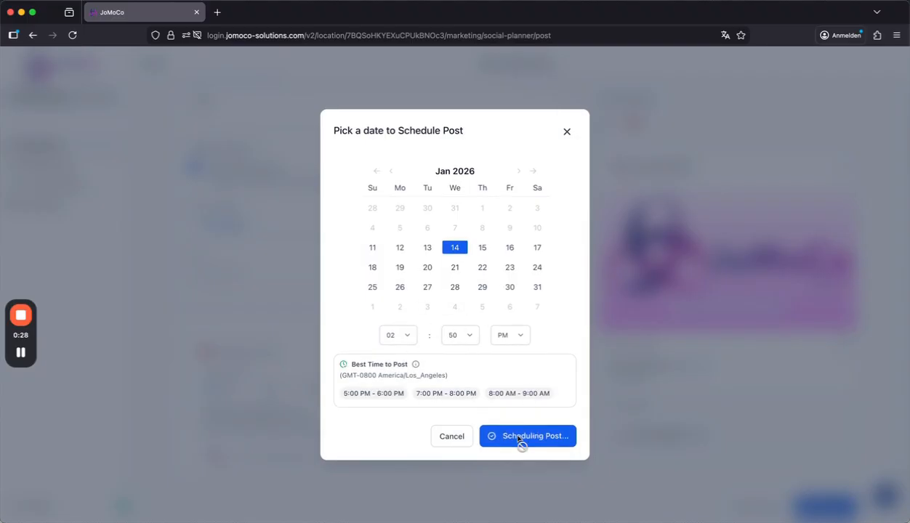